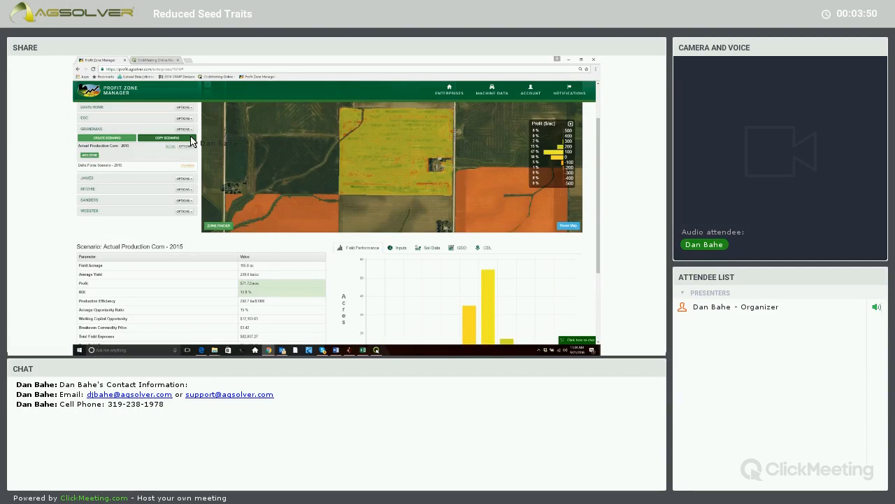
Step: Copy the Grandmas field's Actual Production Corn - 2015 scenario as "2017 Full Trait Standard Chem Package"
click(191, 140)
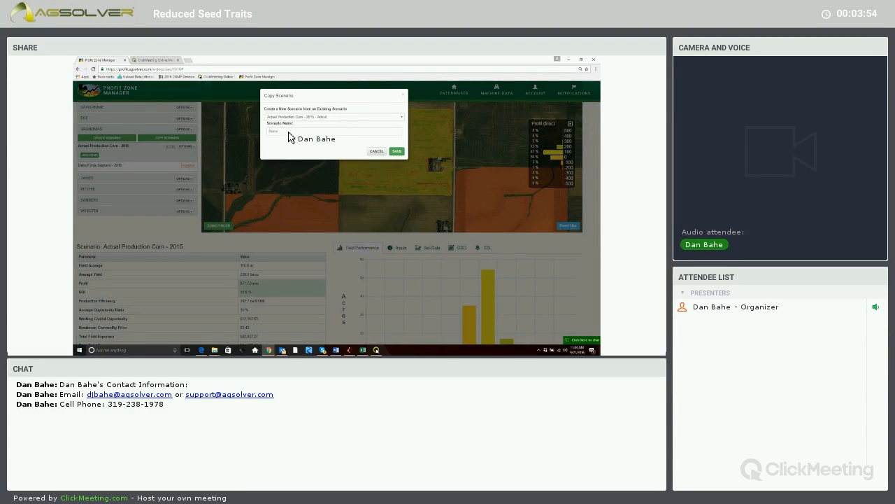
click(289, 132)
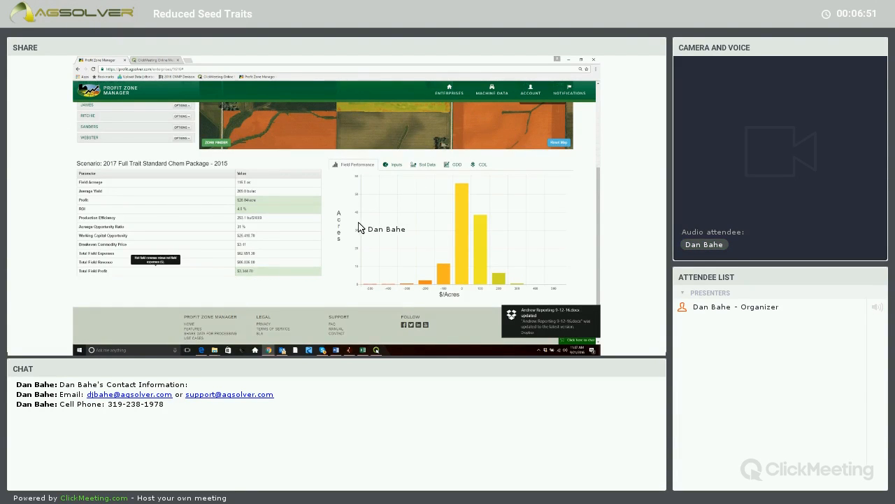
scroll(358, 228, up, 3)
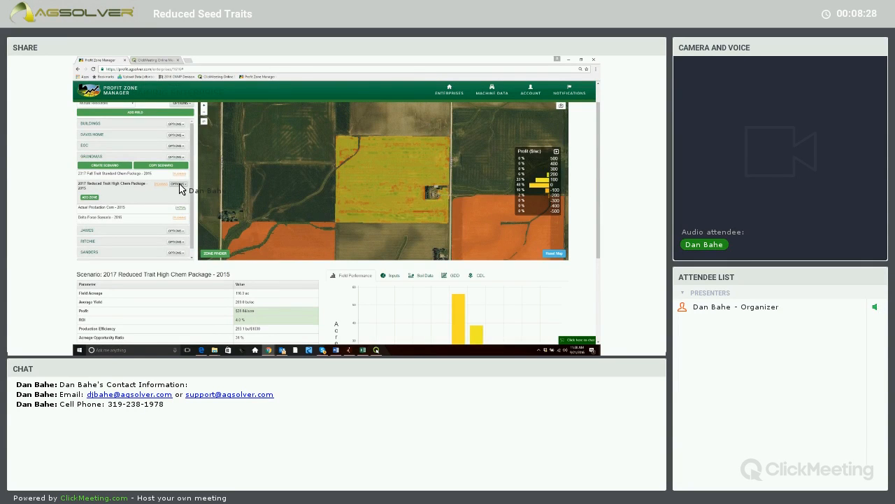
Step: Set the seed expense to 75 $/ac in the budget of the 2017 Reduced Trait High Chem Package scenario
click(179, 186)
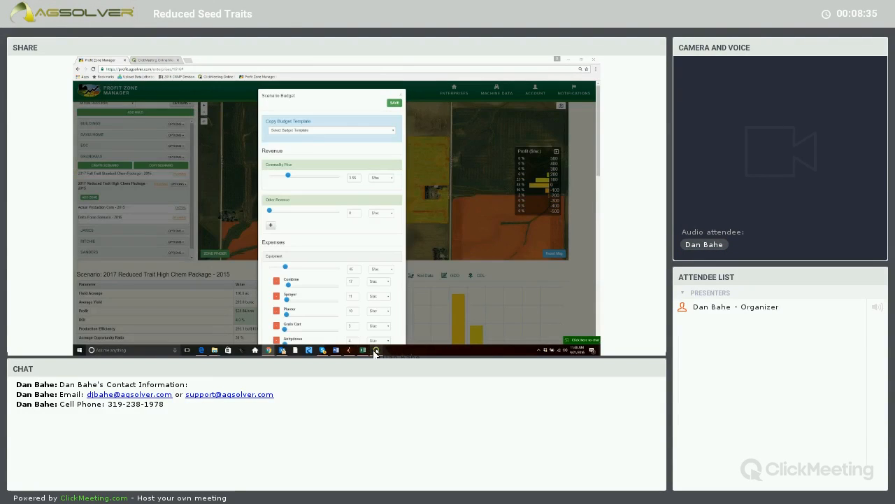
click(375, 351)
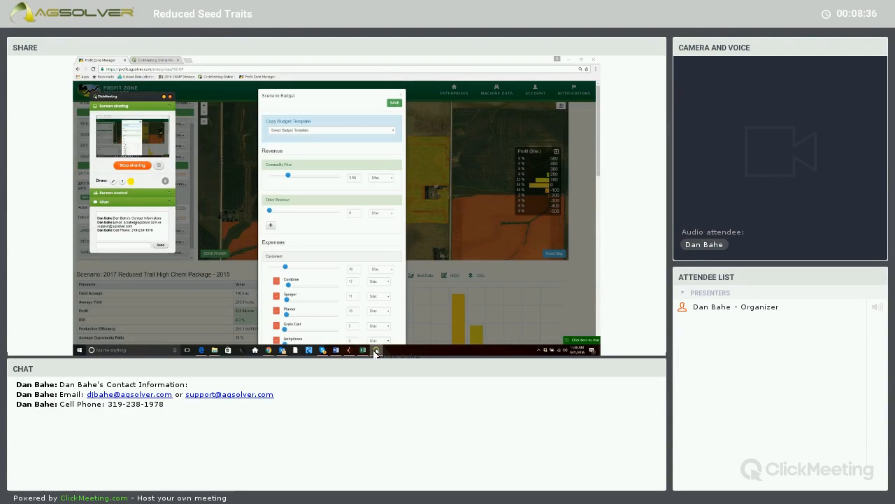
click(376, 350)
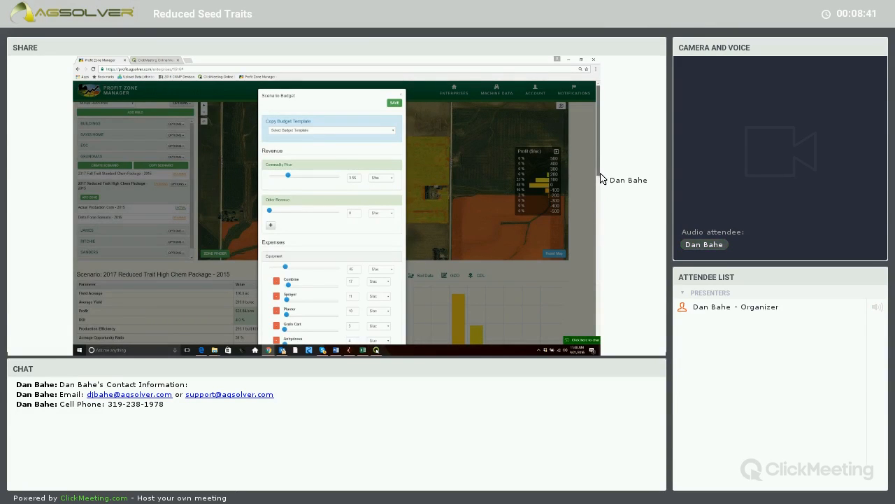
scroll(600, 179, down, 2)
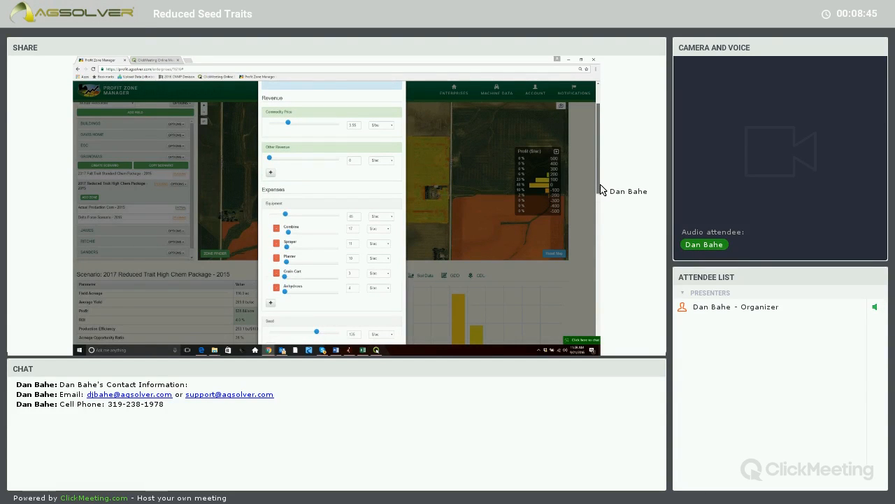
scroll(600, 189, down, 3)
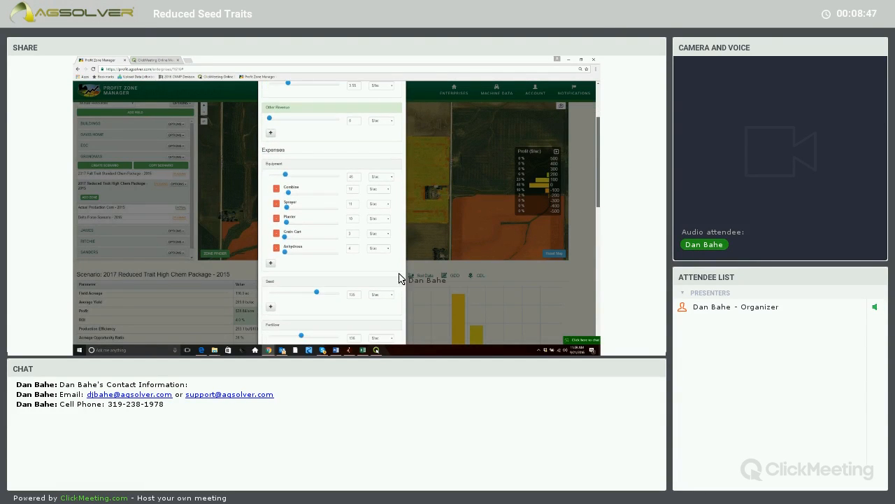
click(354, 294)
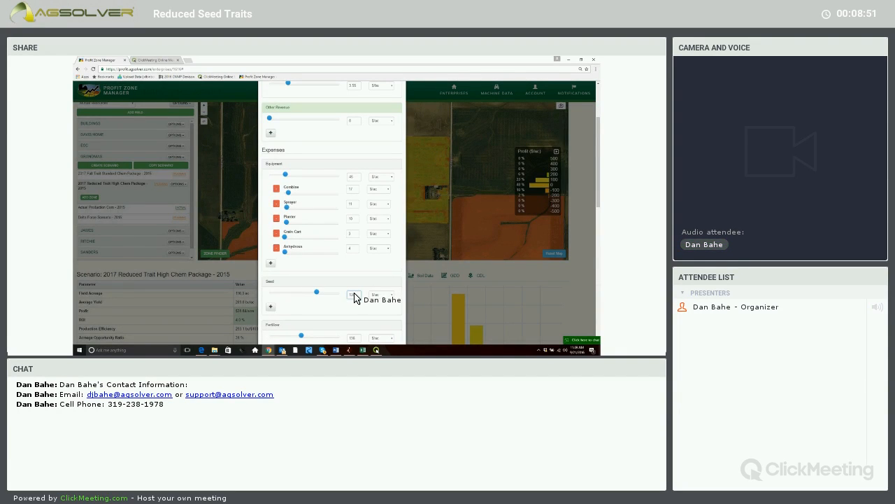
text(75)
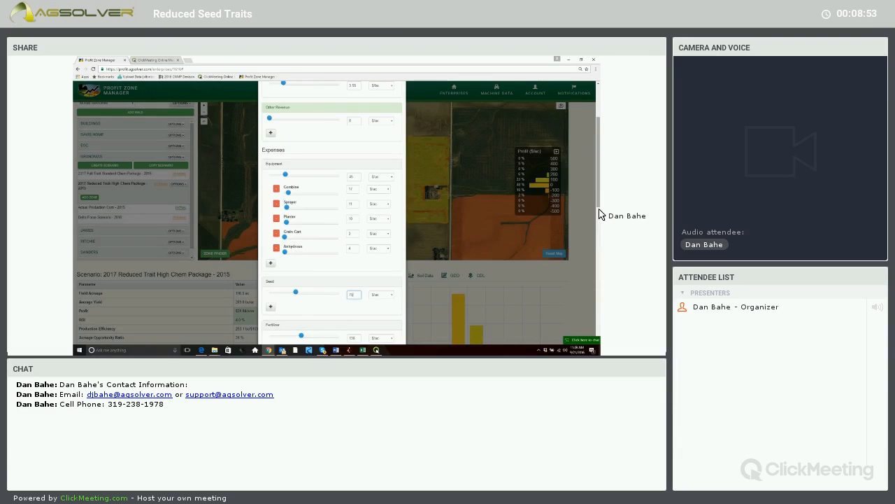
drag(600, 217, 599, 237)
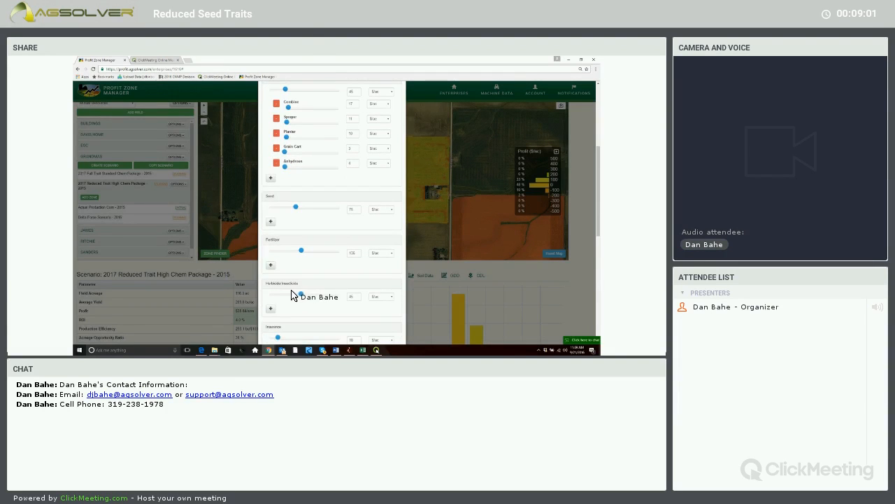
mouse_move(281, 290)
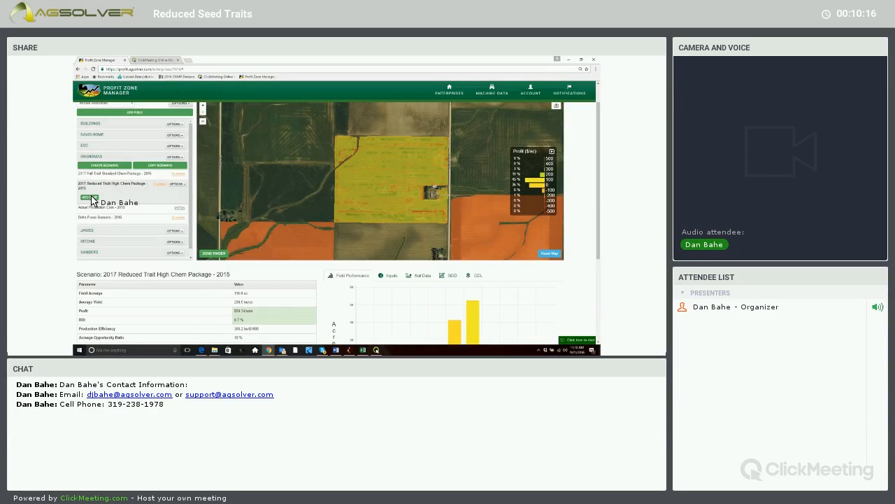
Step: Add a whole-field zone named "Yield Adjust" with a lowered target yield to the 2017 Reduced Trait High Chem Package scenario
scroll(216, 199, up, 1)
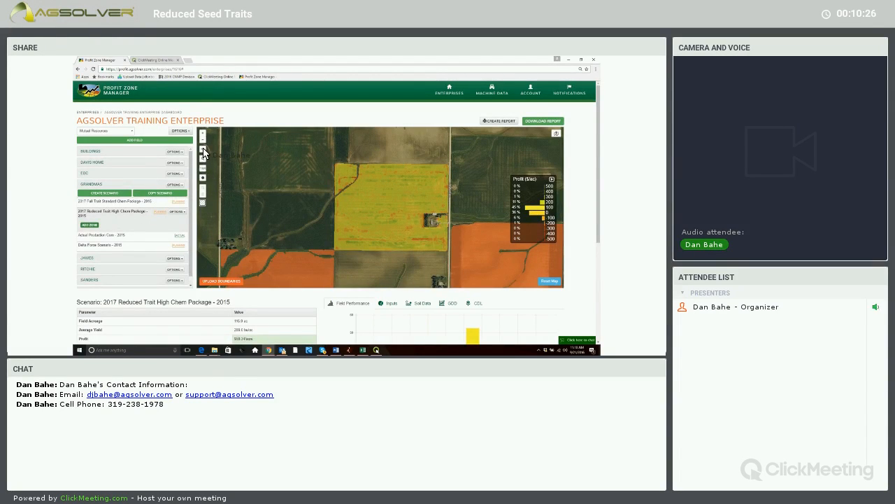
click(203, 203)
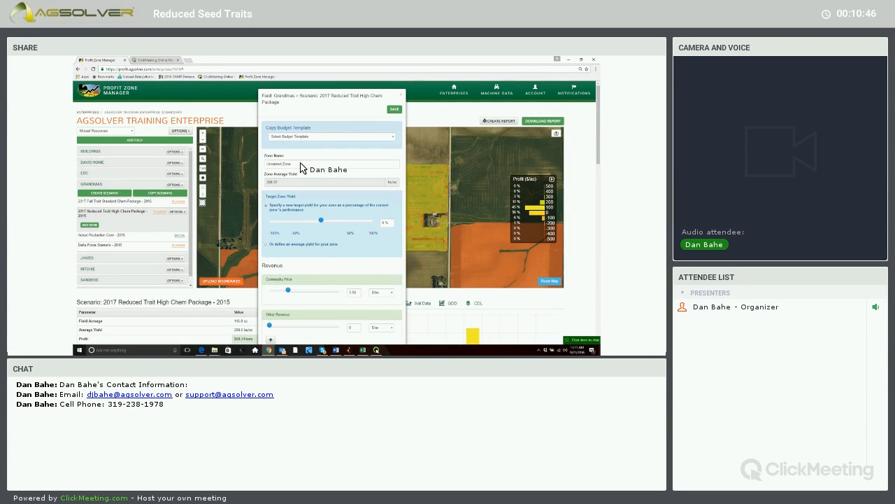
click(301, 165)
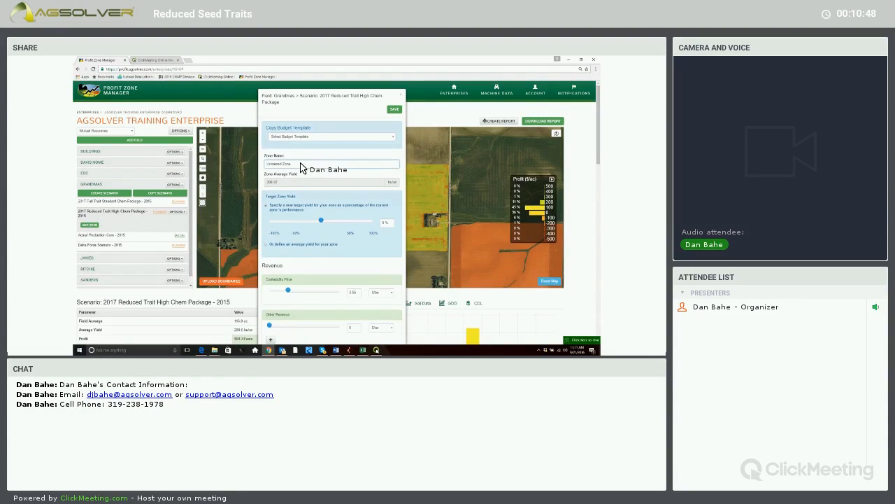
key(BackSpace)
key(BackSpace)
key(BackSpace)
key(BackSpace)
key(BackSpace)
key(BackSpace)
key(BackSpace)
key(BackSpace)
key(BackSpace)
key(BackSpace)
key(BackSpace)
key(BackSpace)
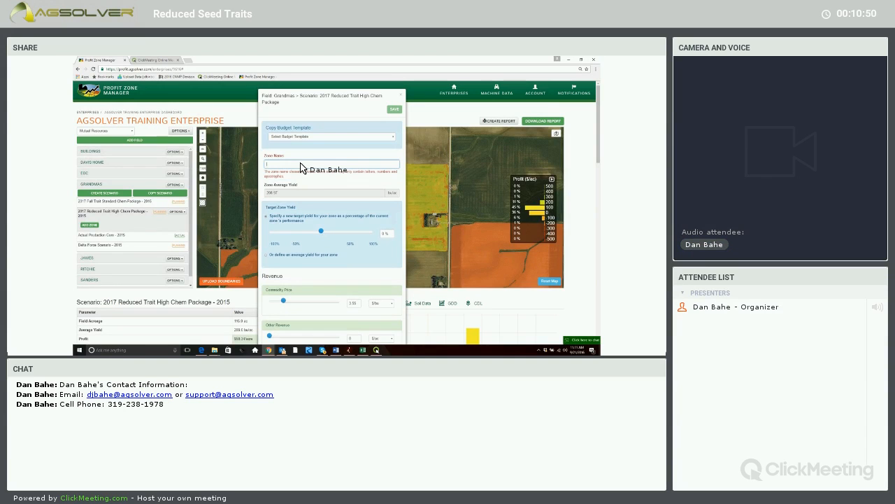
text(Yield Adjust)
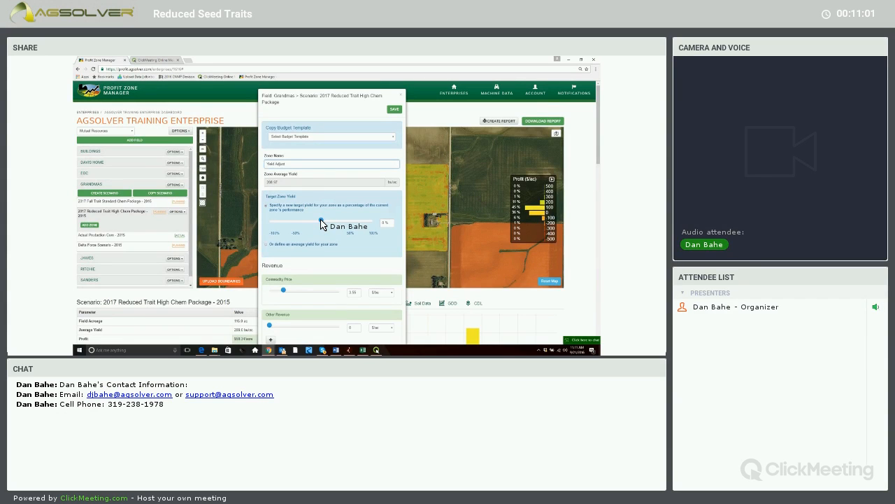
drag(320, 220, 317, 218)
click(392, 112)
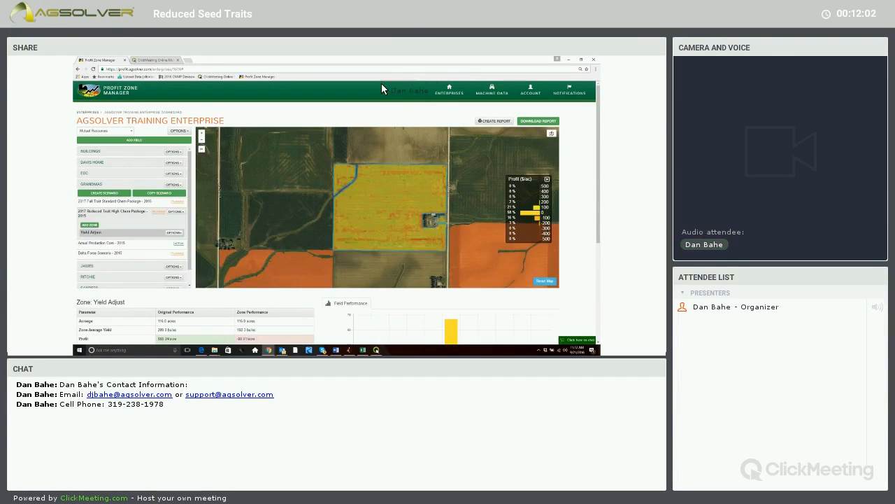
Step: Open the scenario comparison for the Grandmas field
click(173, 184)
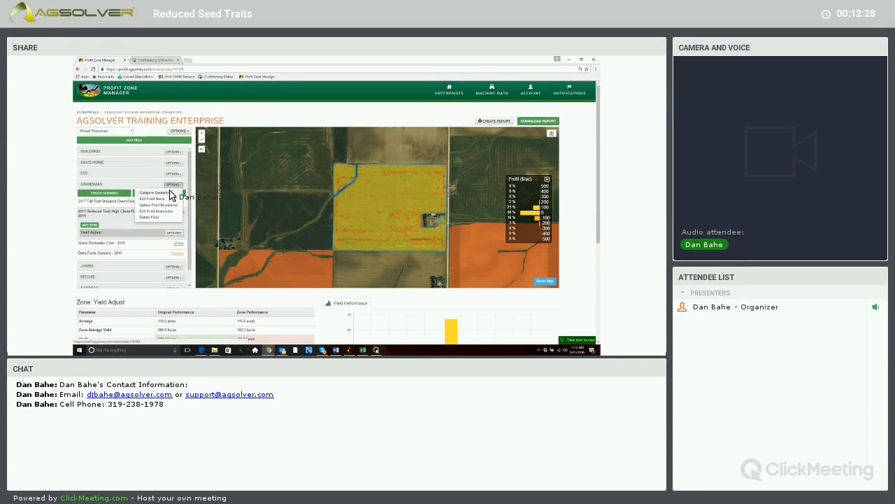
click(170, 194)
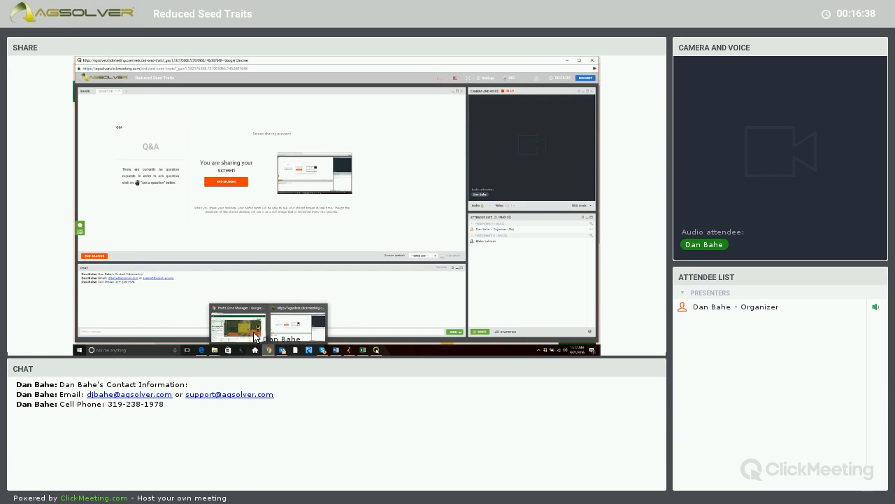
Step: Switch back to the Profit Zone Manager window and compare the Yield Adjust zone's original and zone performance
mouse_move(254, 337)
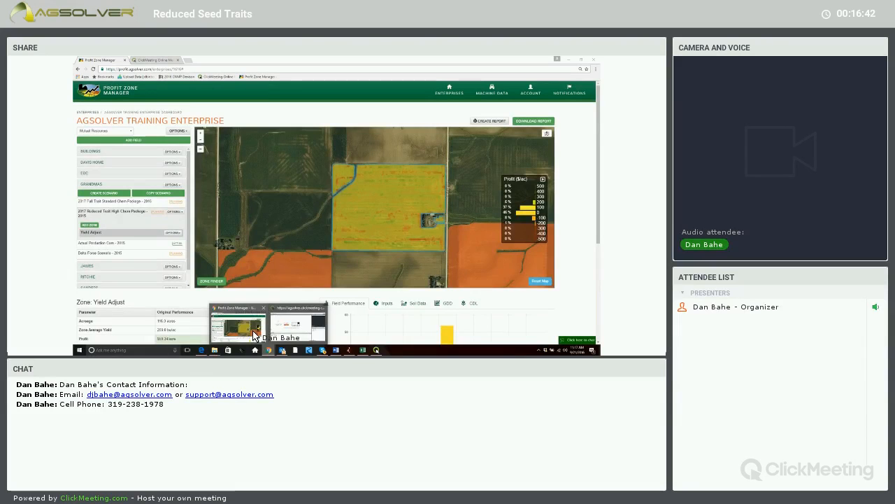
click(255, 337)
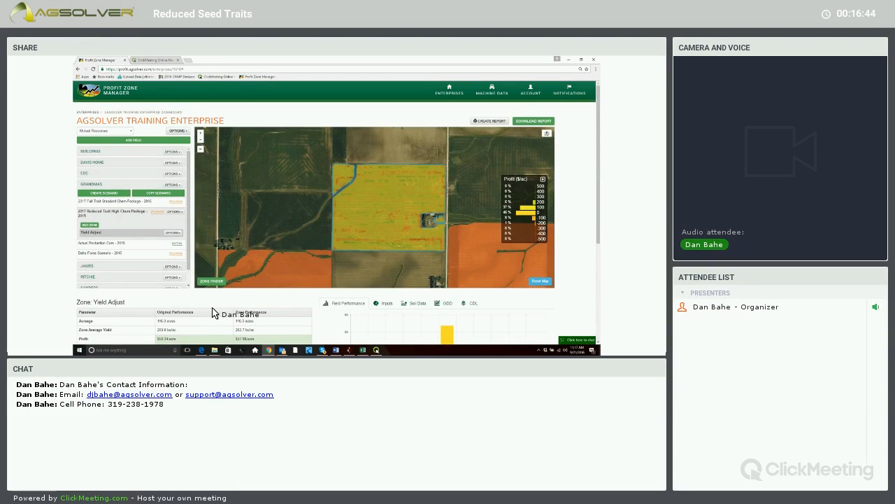
scroll(213, 313, down, 3)
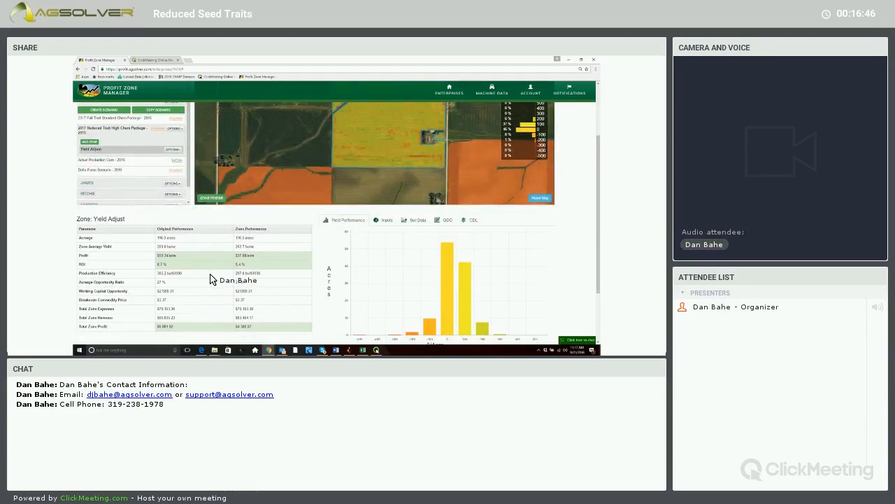